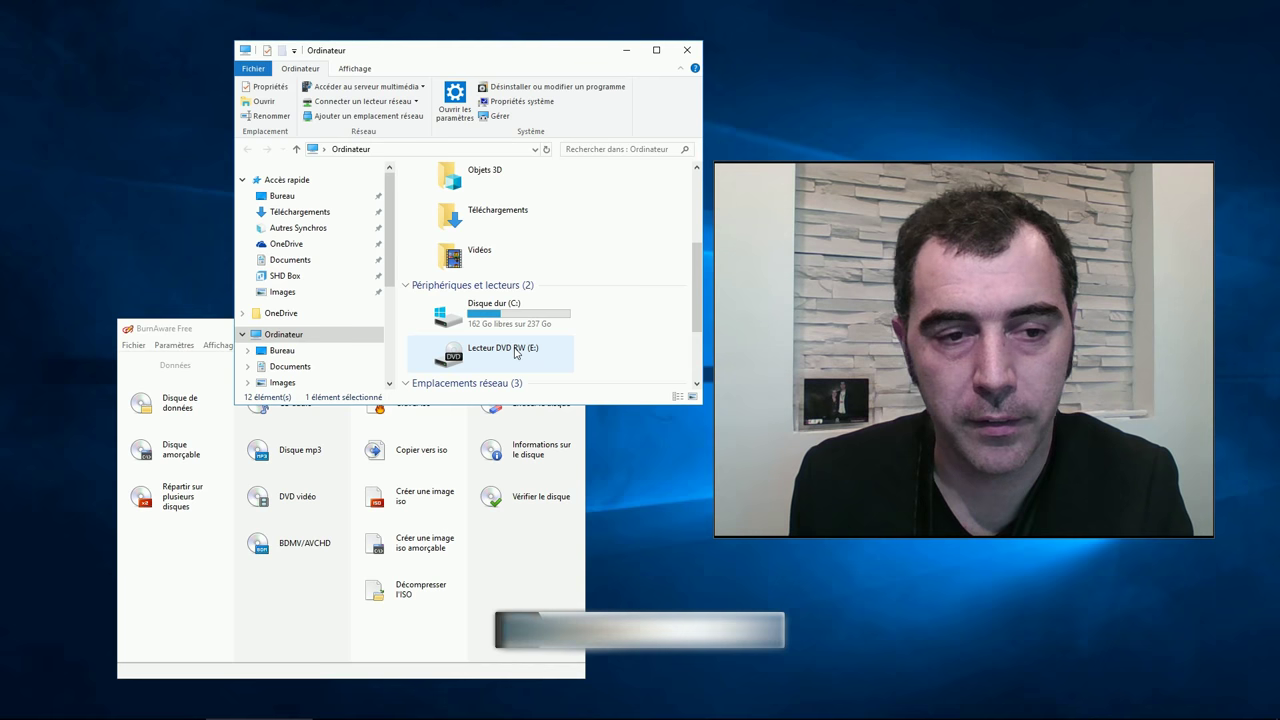
Step: Switch to BurnAware Free and open the tool for copying a disc to an ISO image, moving its window clear of the webcam
click(184, 331)
click(620, 345)
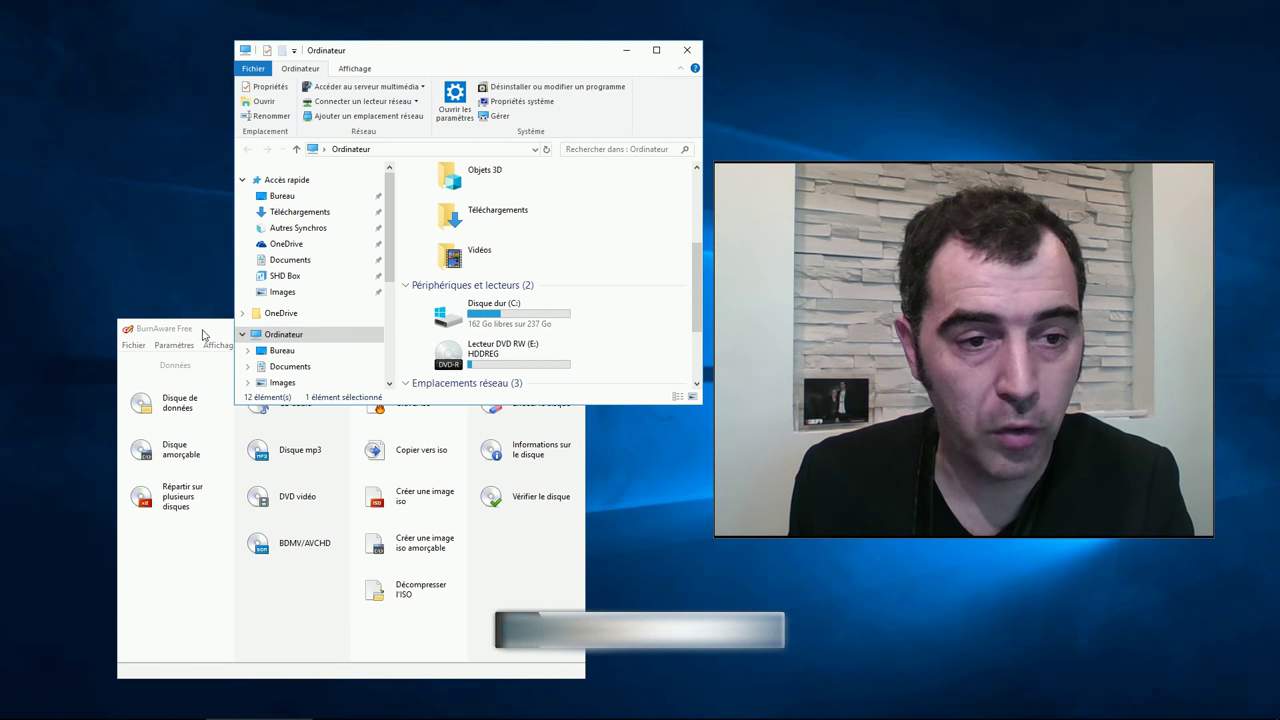
click(216, 329)
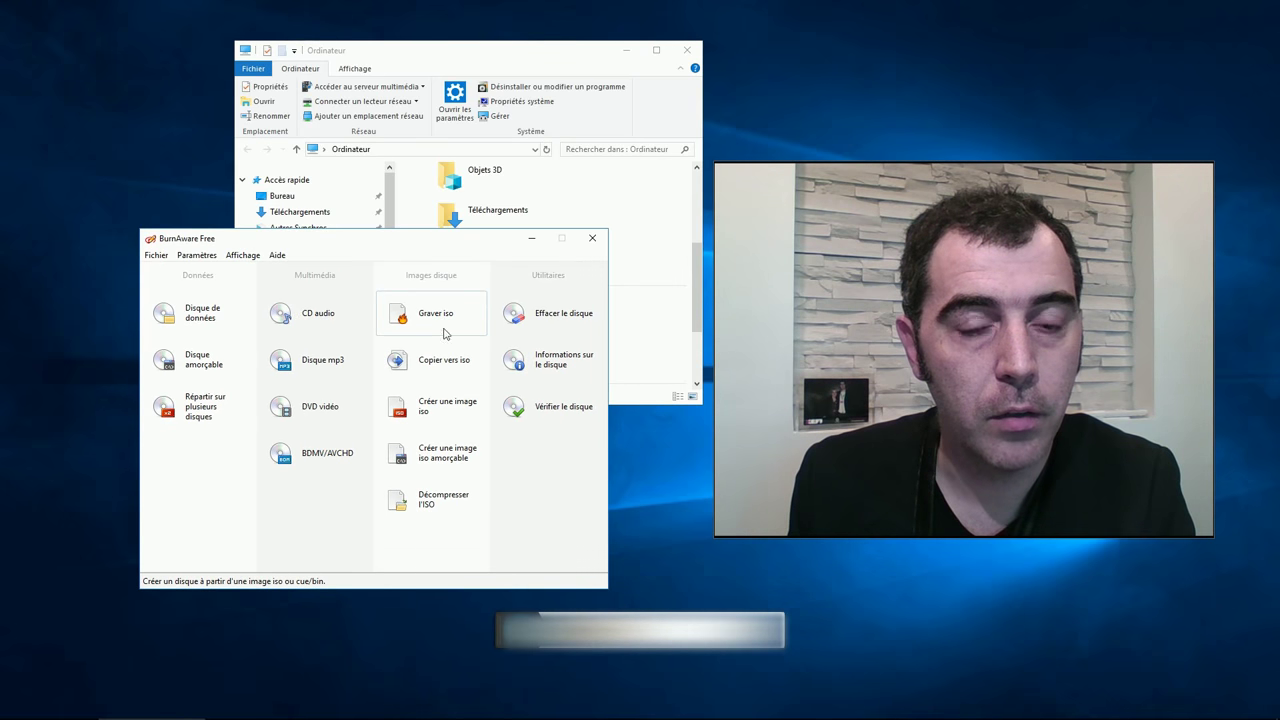
click(448, 371)
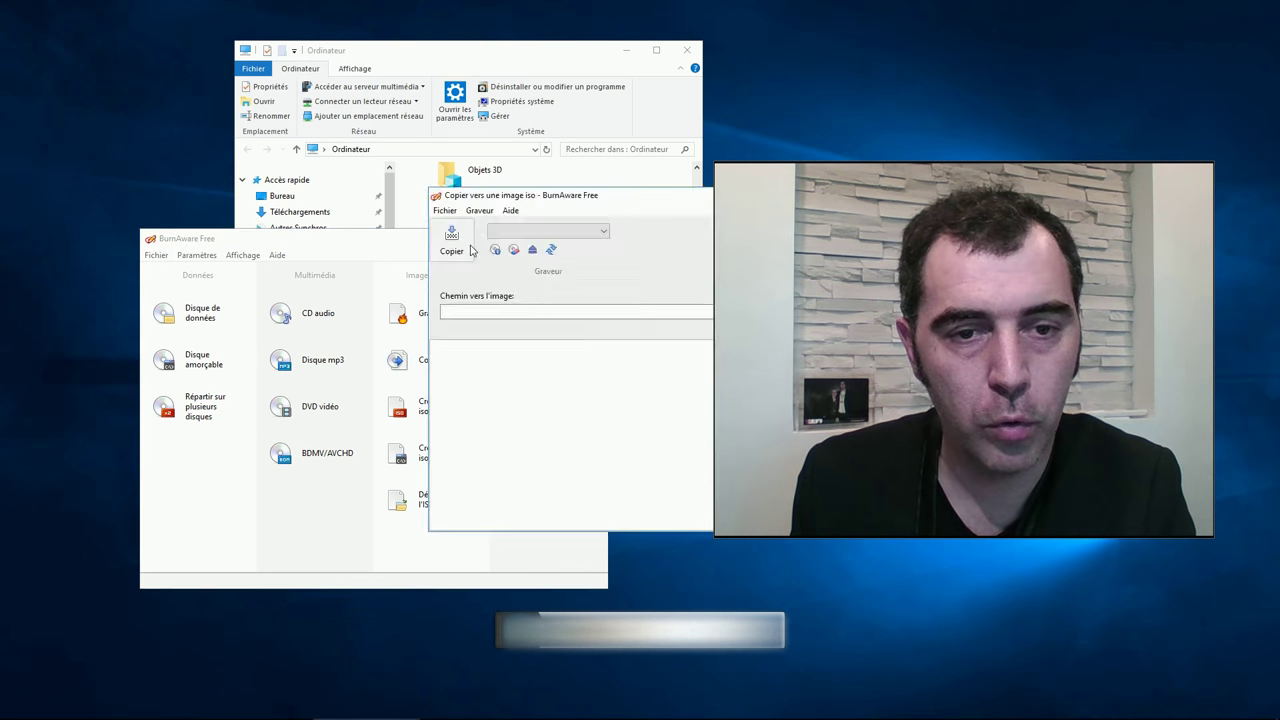
drag(563, 205, 320, 155)
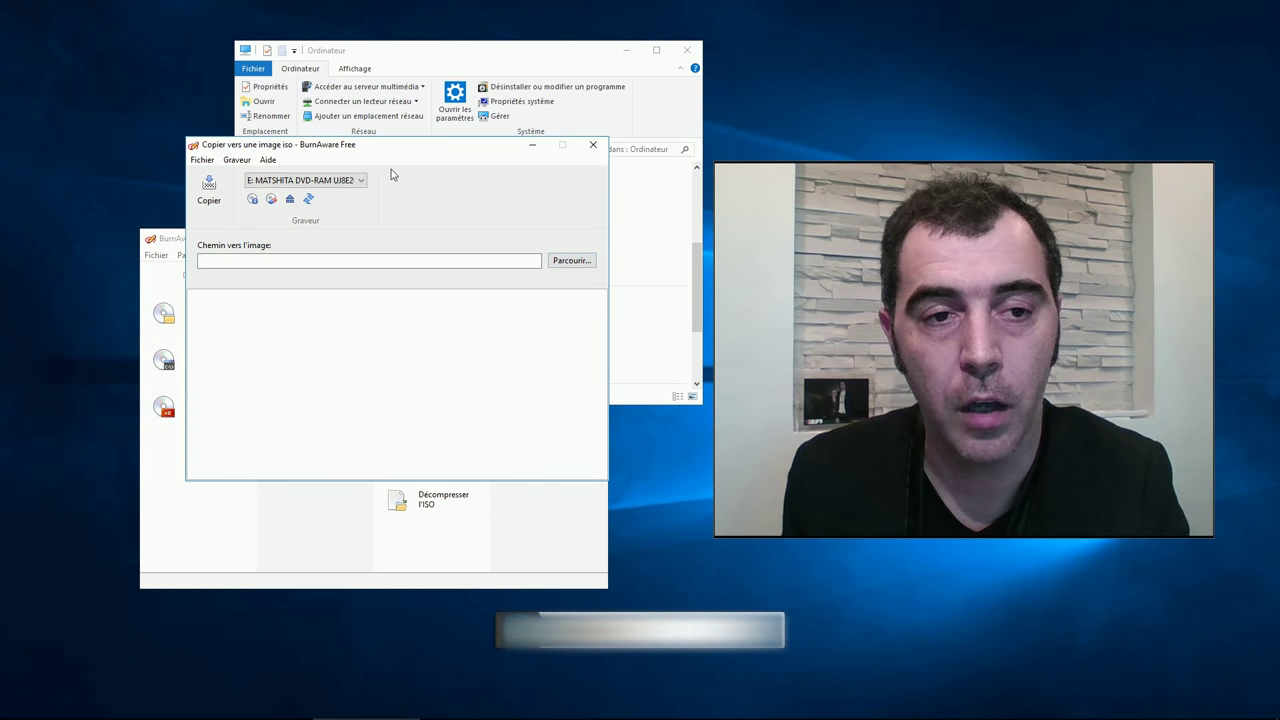
Step: Browse for the image destination path and go to the Téléchargements folder
click(560, 264)
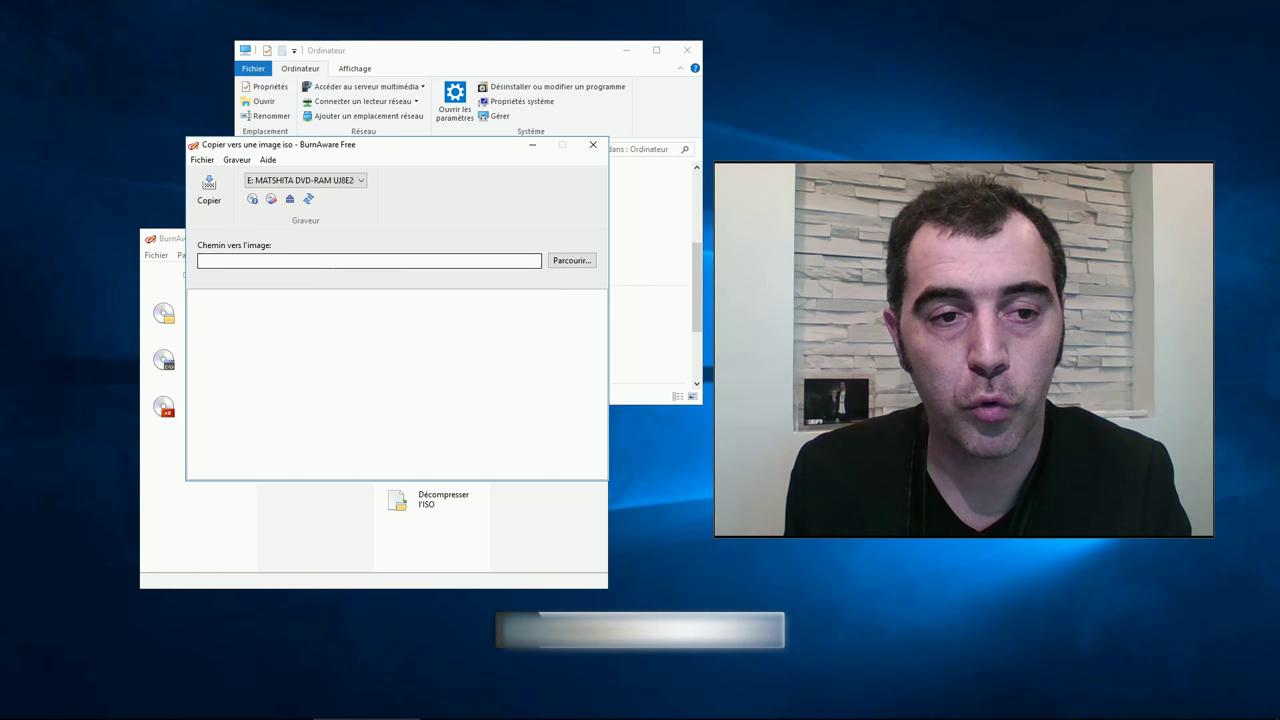
click(569, 266)
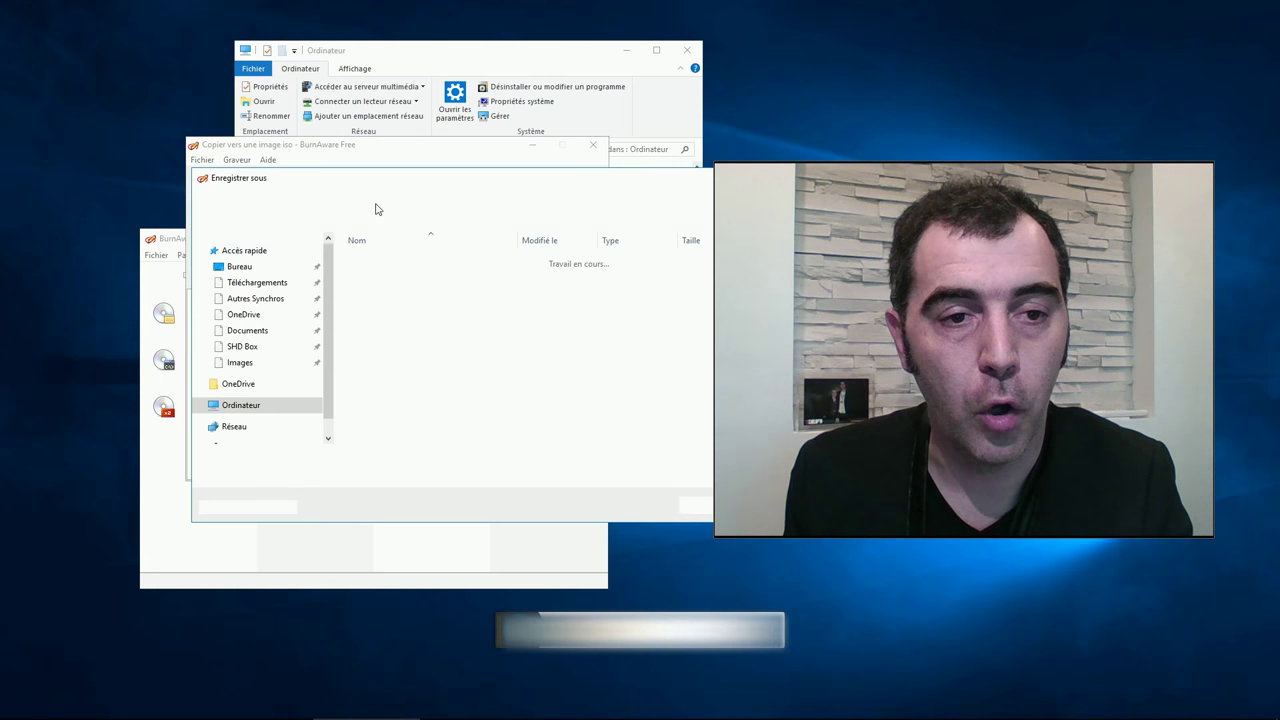
scroll(240, 280, down, 3)
click(240, 284)
scroll(247, 258, up, 3)
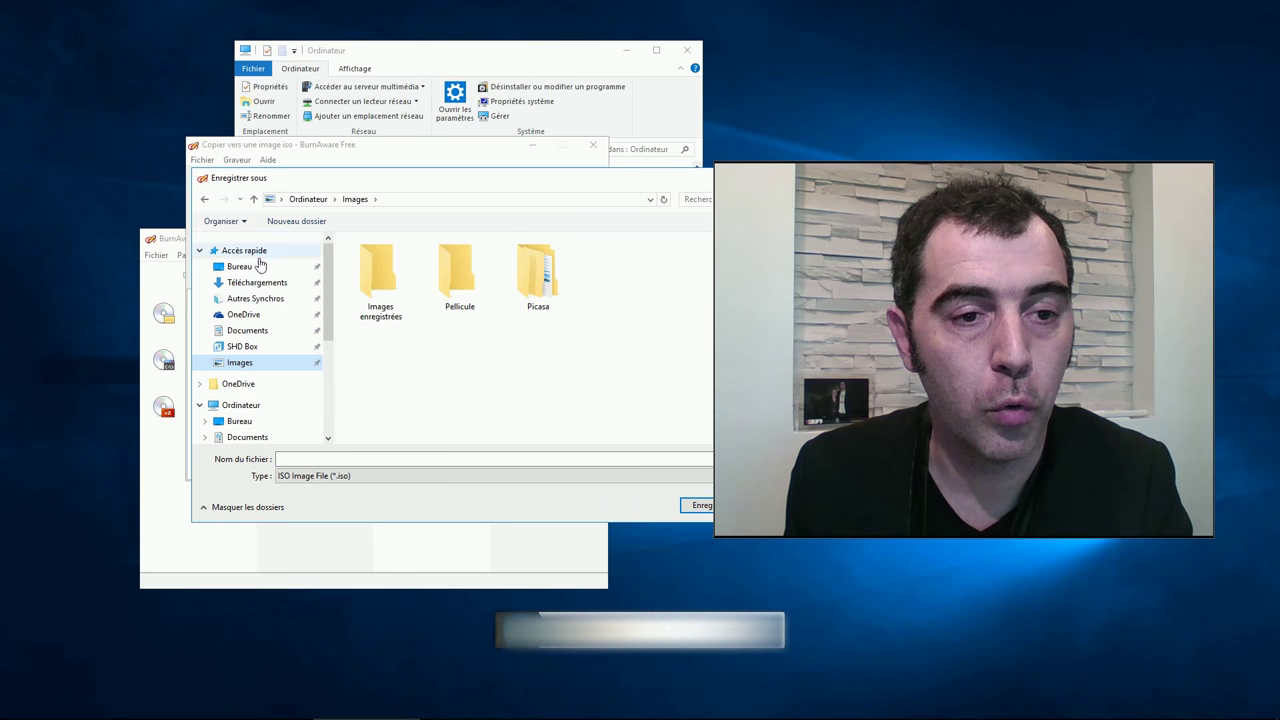
click(255, 282)
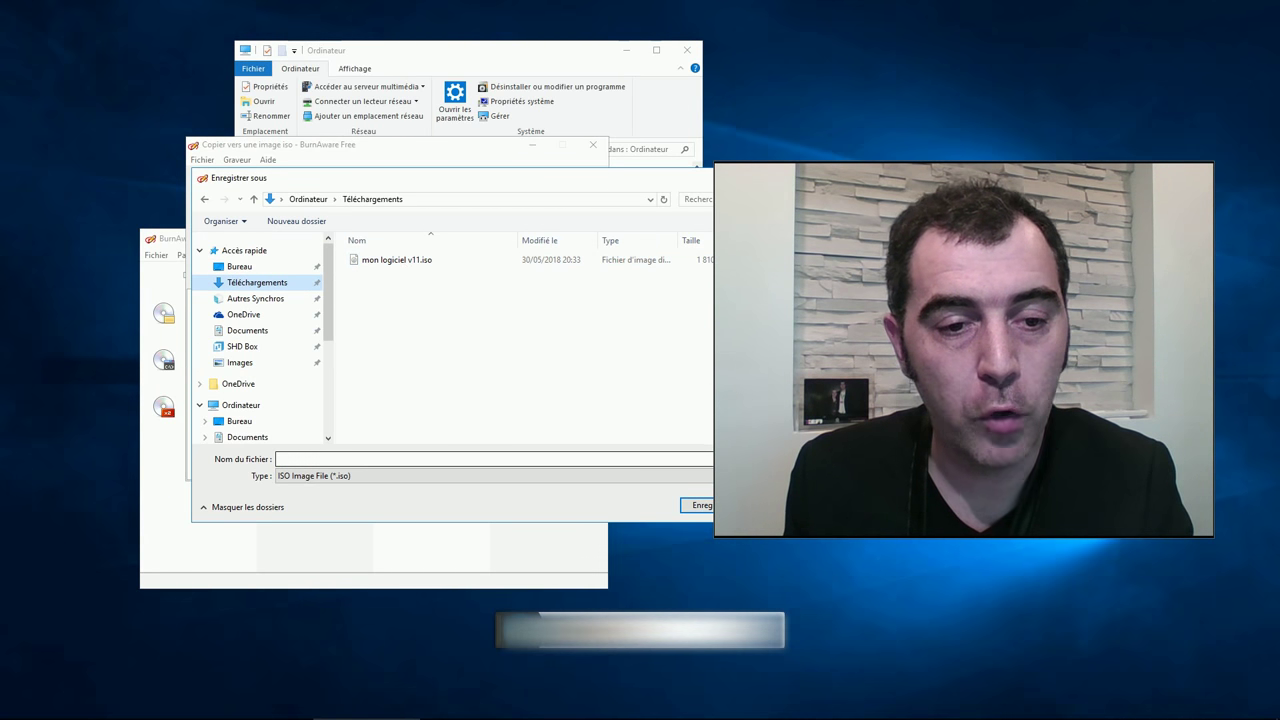
Step: Set the destination image to the existing mon logiciel v11.iso file and agree to replace it
click(412, 262)
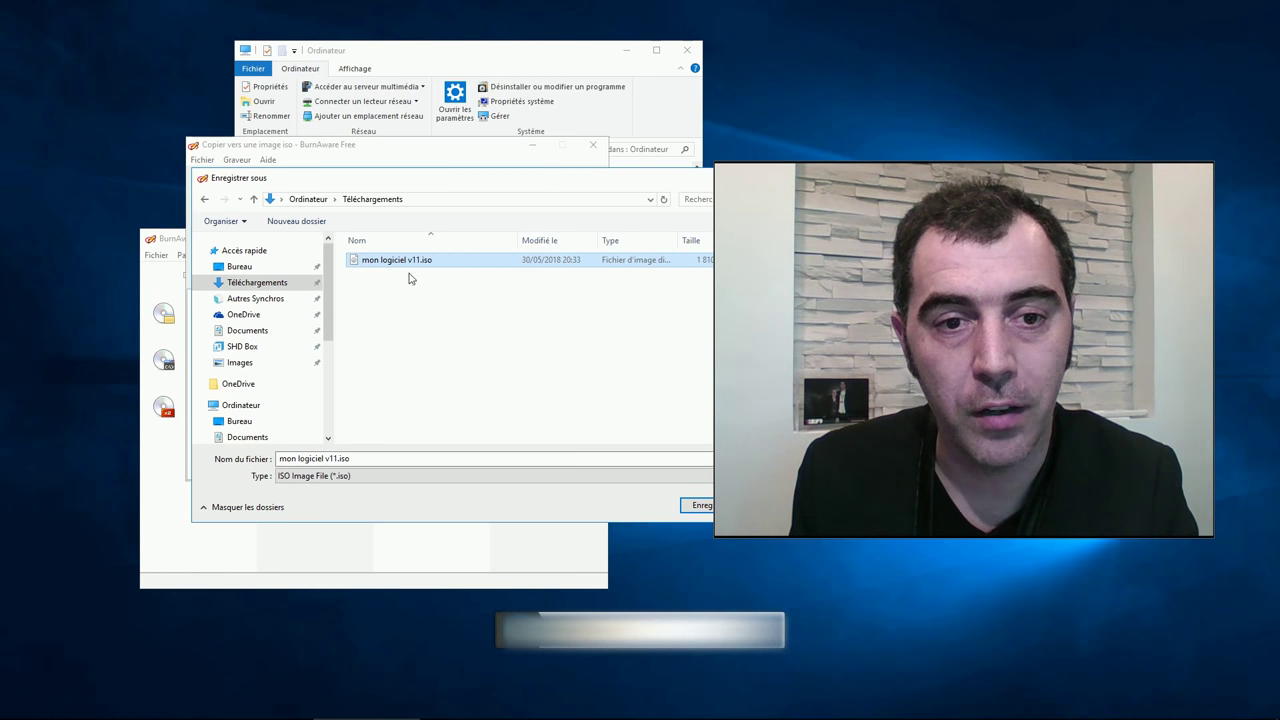
click(374, 477)
click(663, 490)
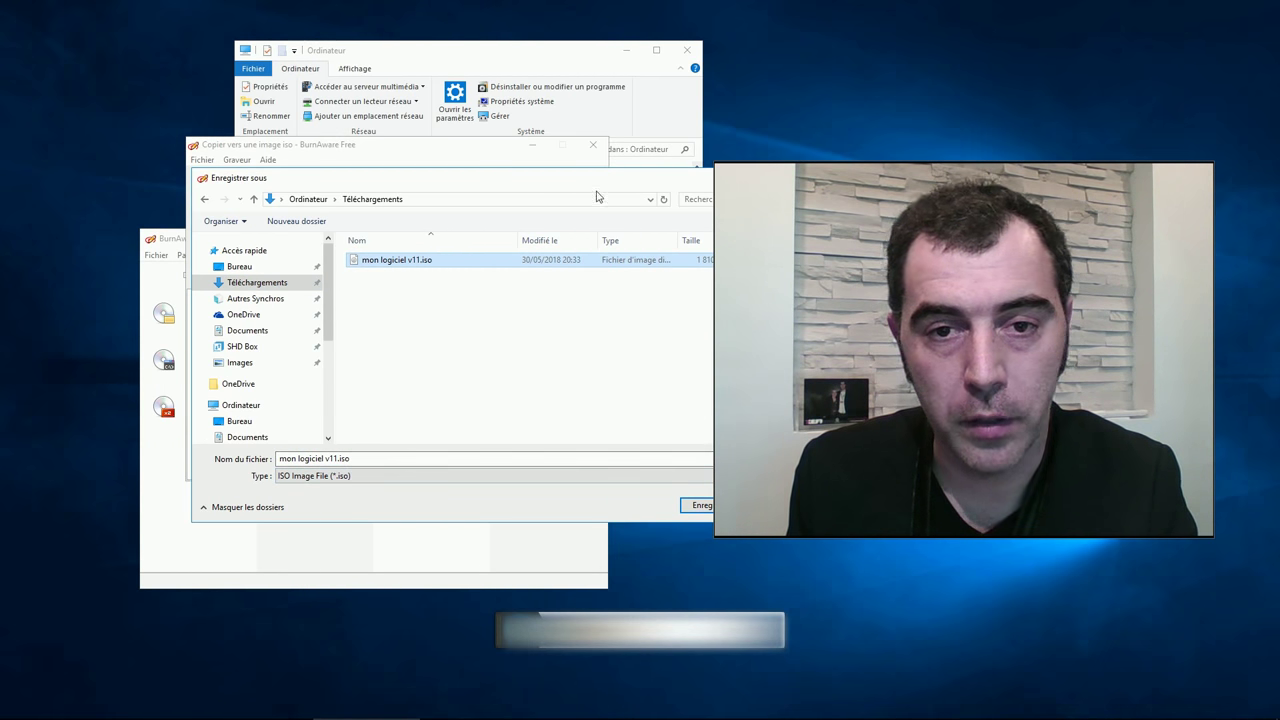
drag(597, 180, 541, 180)
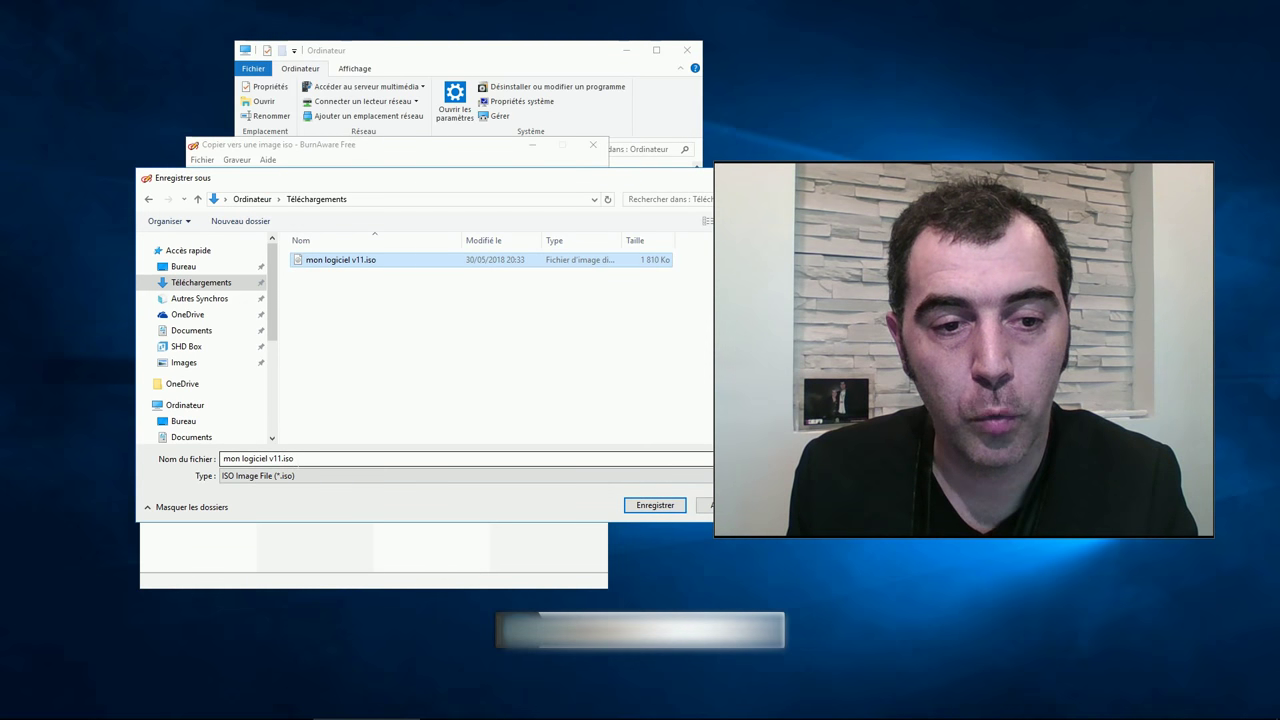
click(655, 505)
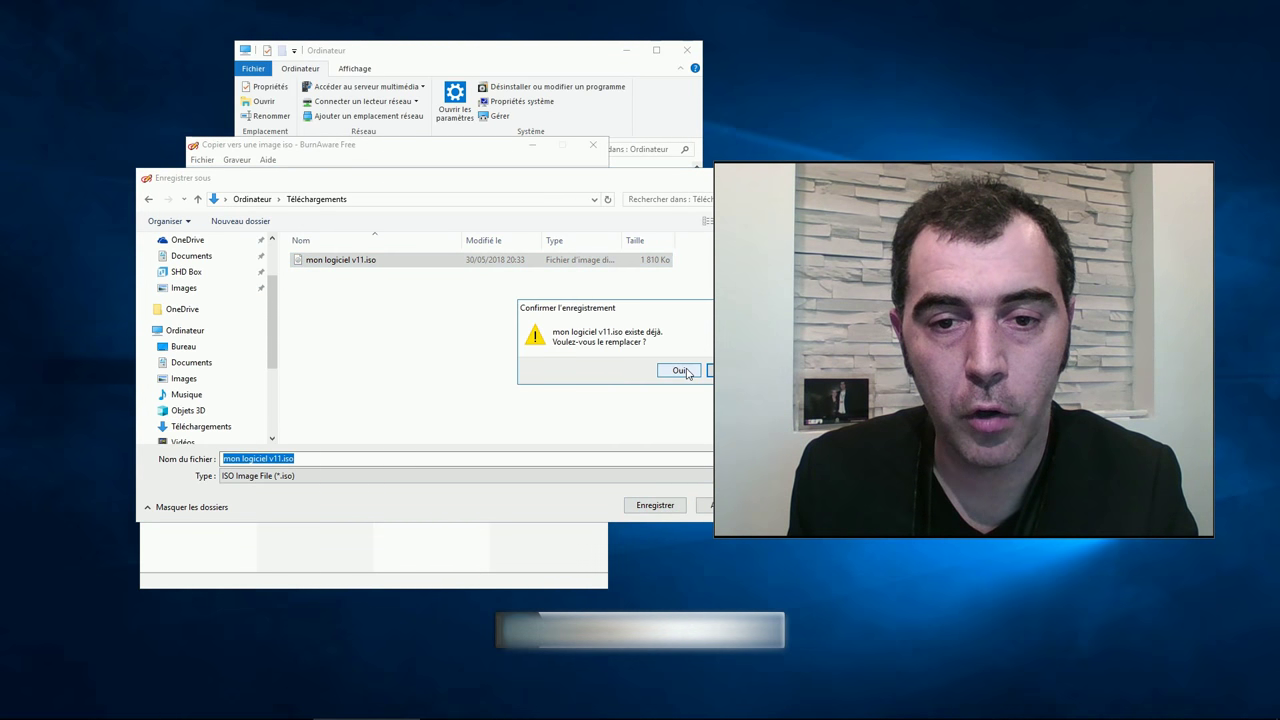
click(679, 370)
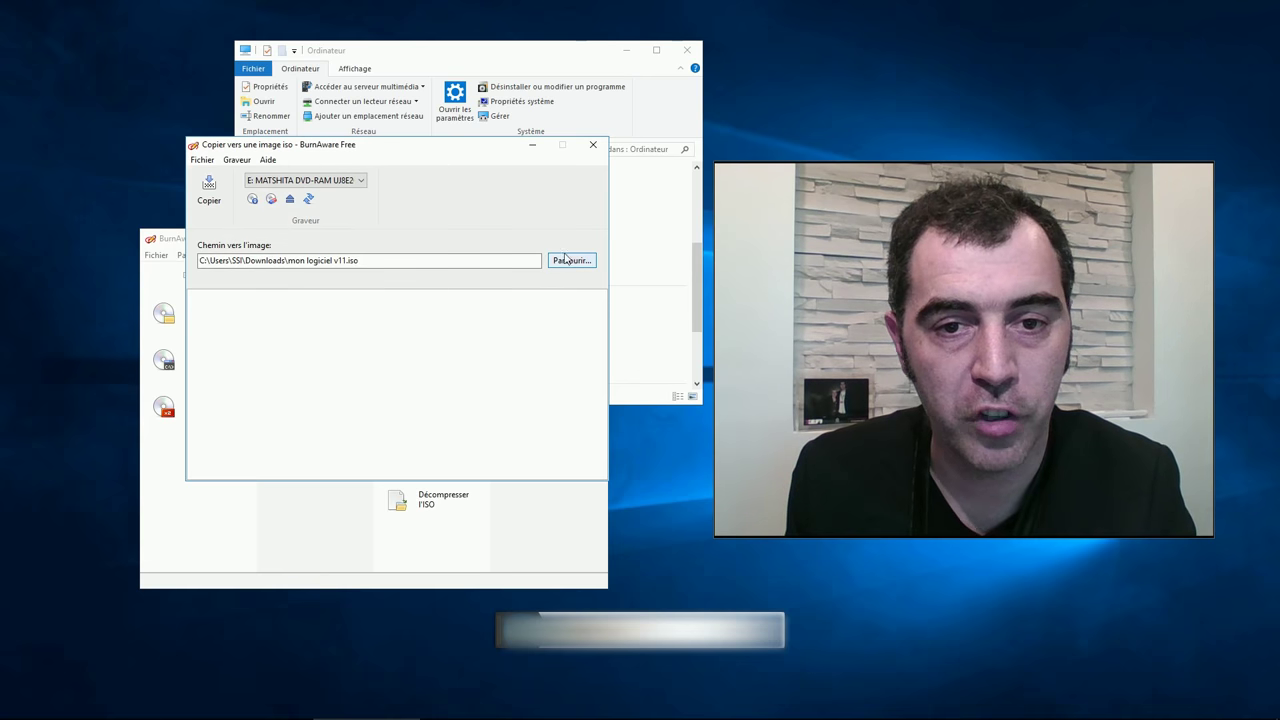
Step: Copy the DVD in drive E: to the ISO image, and close the copy tool and BurnAware Free
click(209, 192)
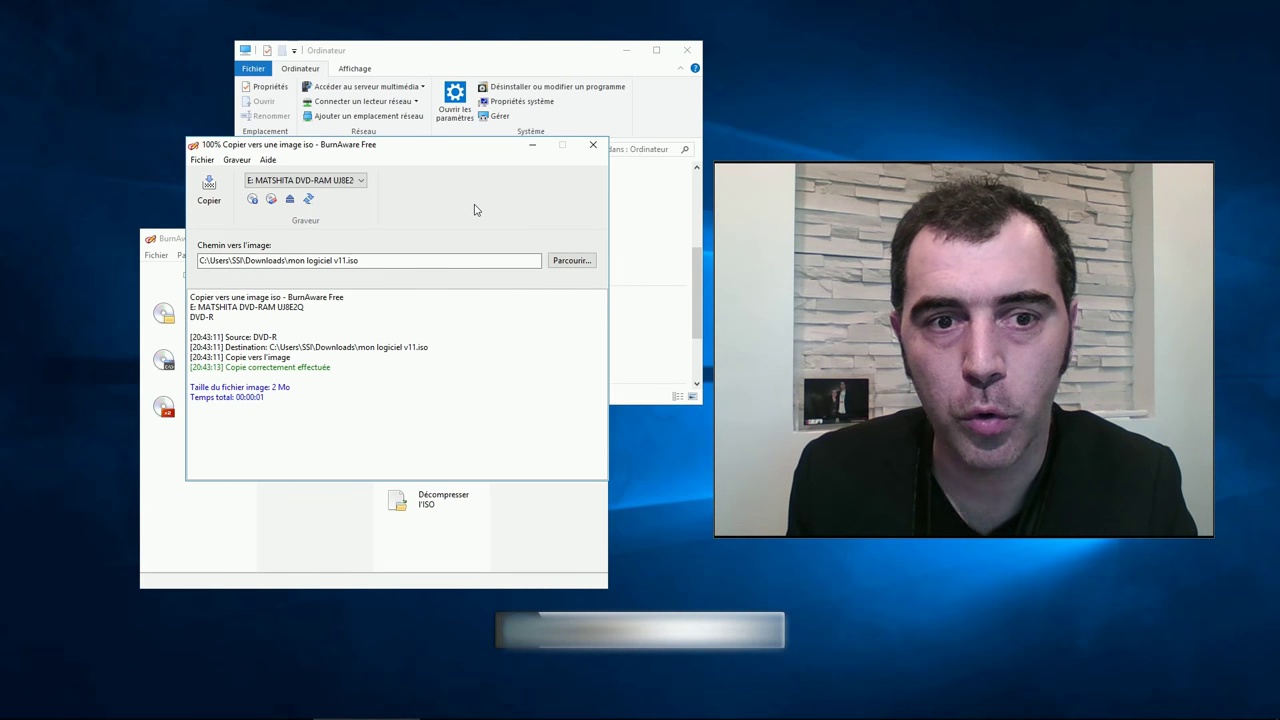
click(593, 144)
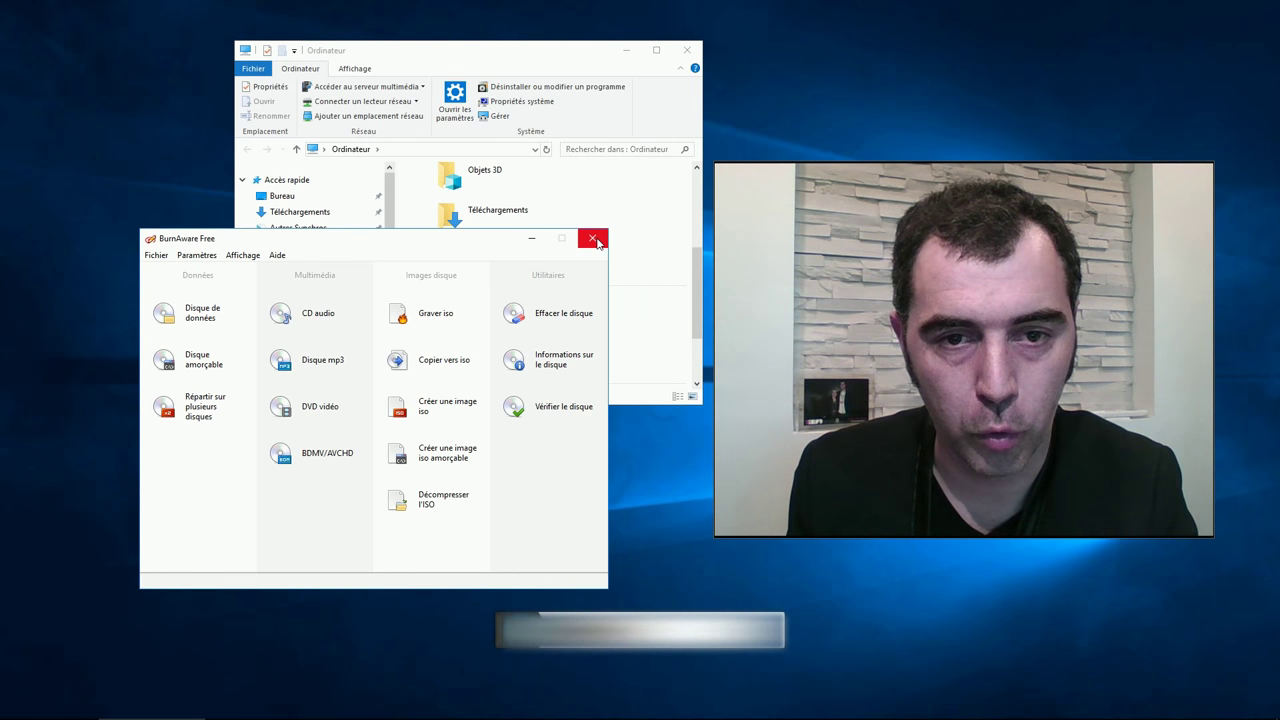
click(593, 240)
Step: Eject the HDDREG disc from the DVD RW drive (E:) in File Explorer
click(505, 348)
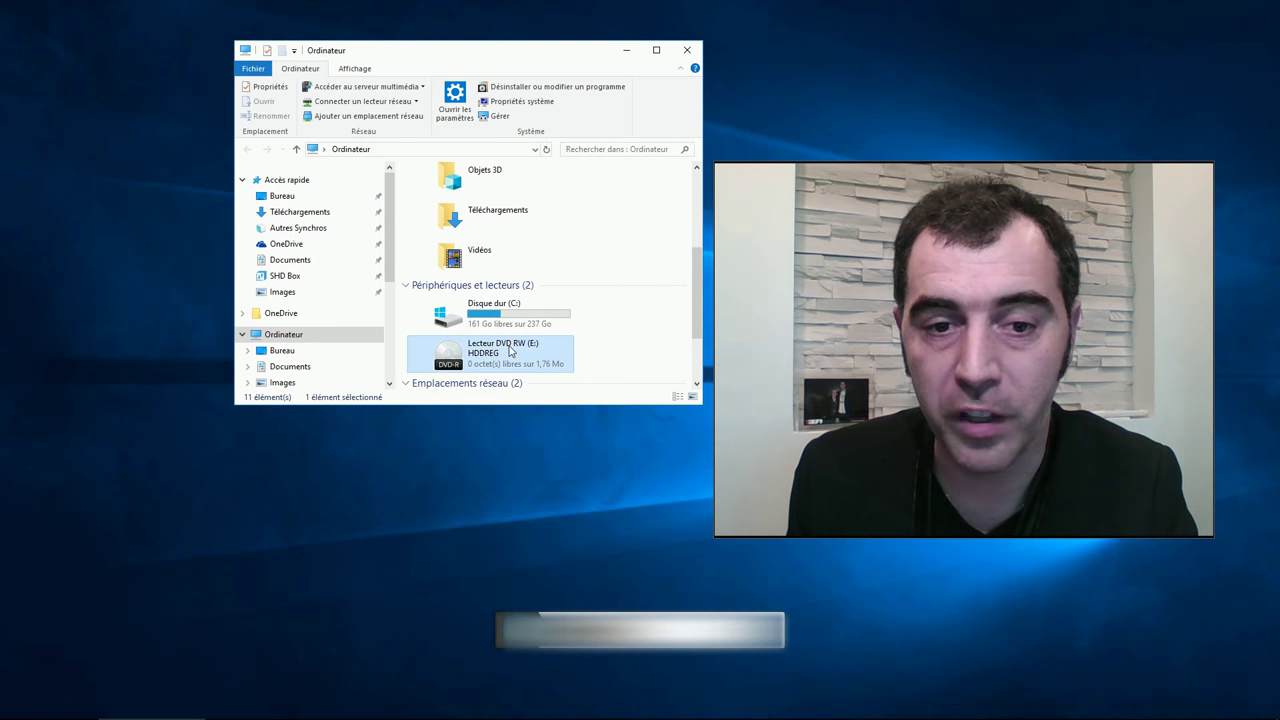
right_click(510, 349)
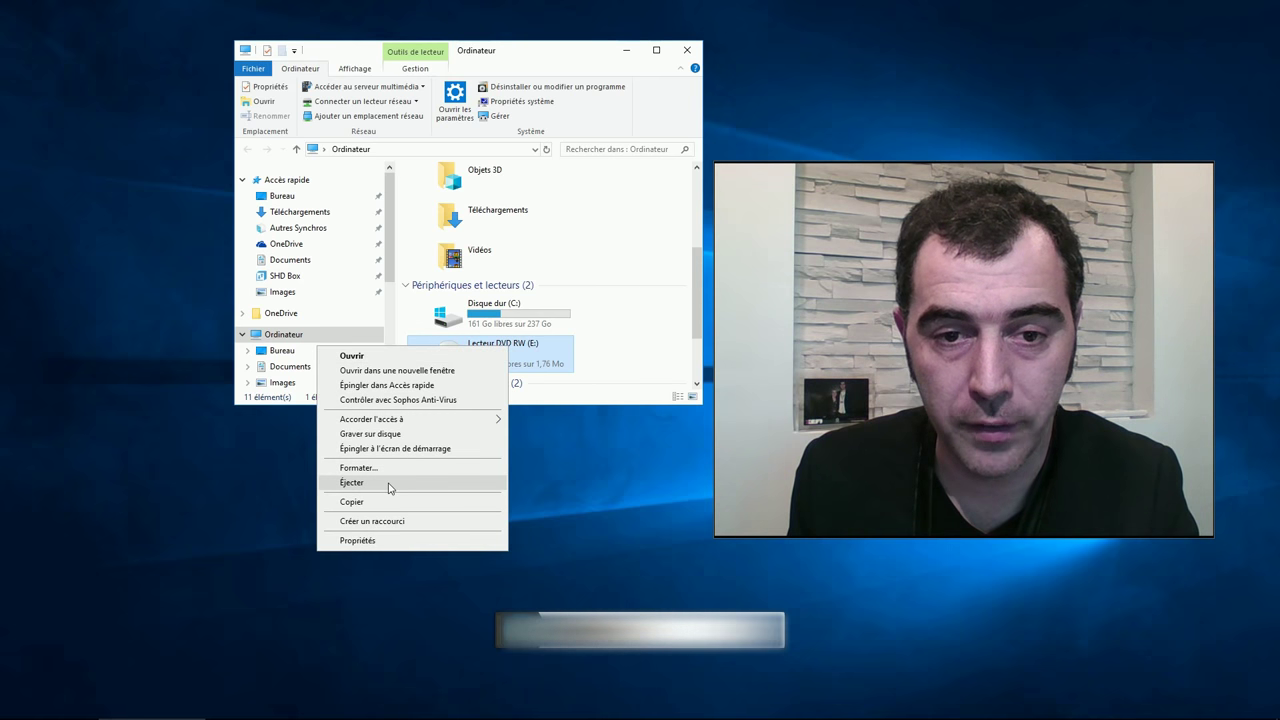
click(352, 483)
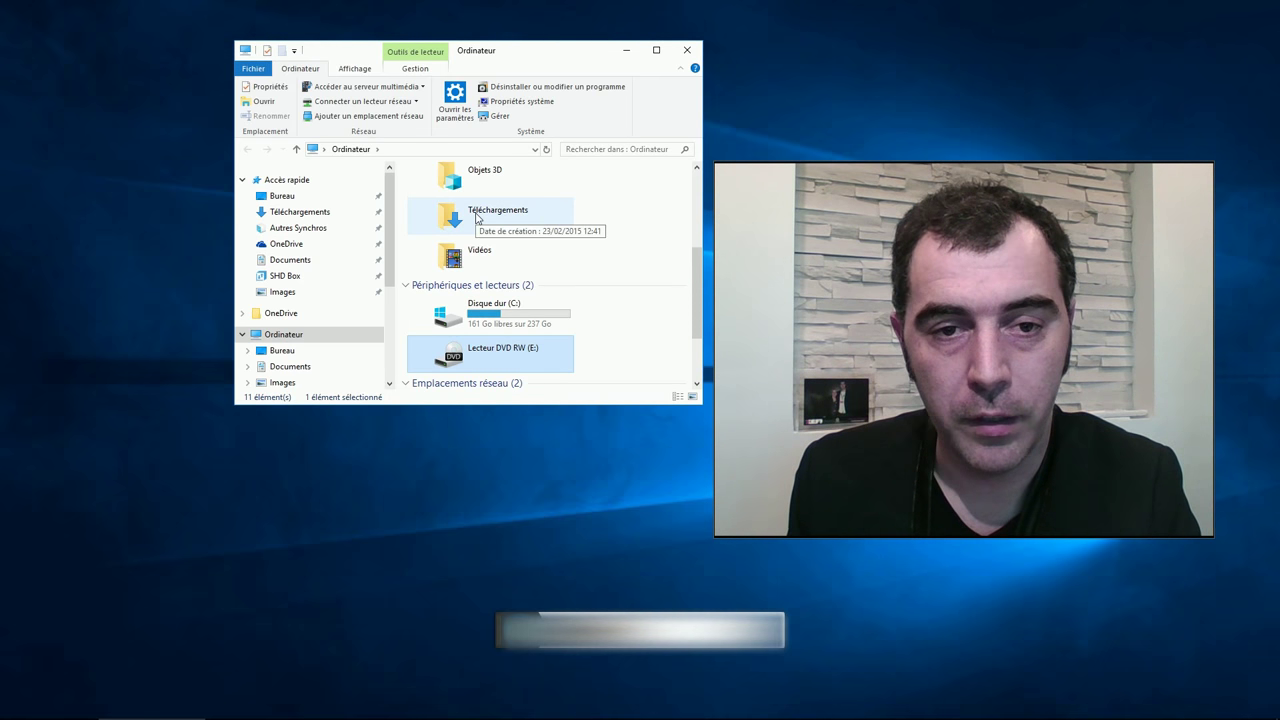
Step: Open the Téléchargements folder and mount mon logiciel v11.iso as a virtual drive
double_click(476, 216)
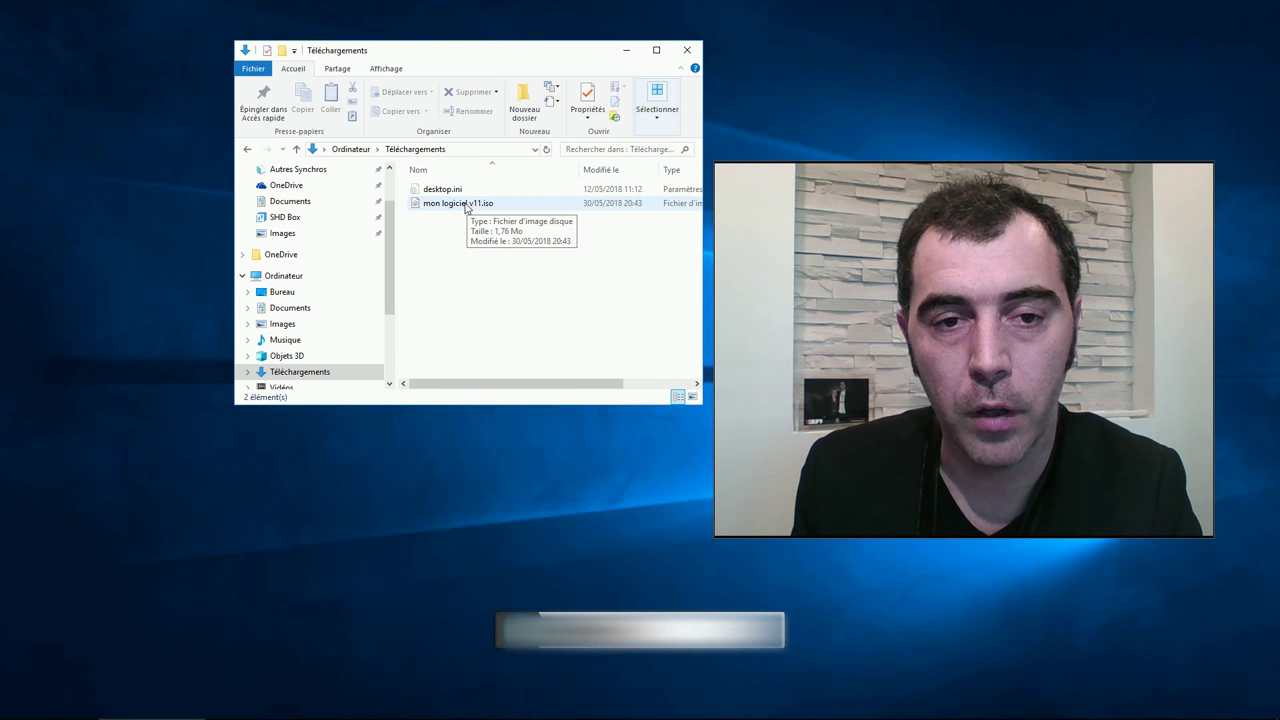
double_click(465, 204)
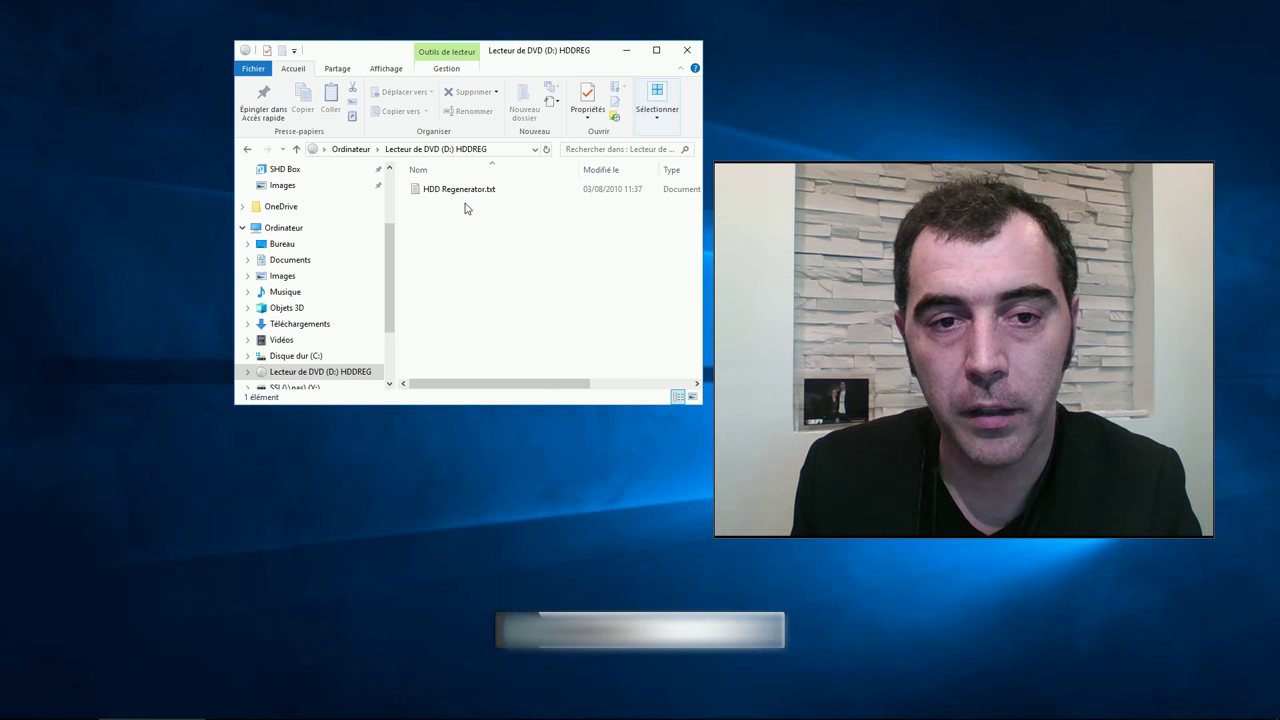
Step: Return to the Ordinateur view and examine the mounted HDDREG virtual drive (D:) among the devices and drives
click(248, 152)
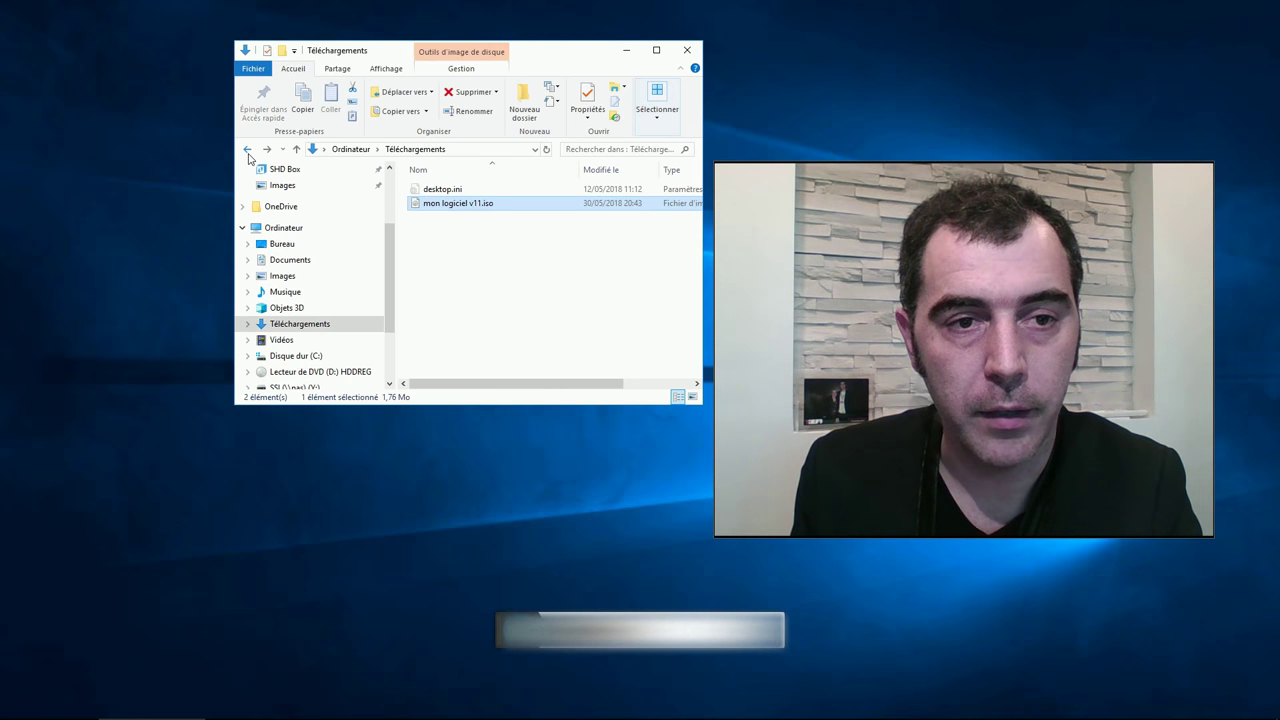
click(248, 152)
scroll(534, 249, down, 5)
scroll(535, 251, up, 1)
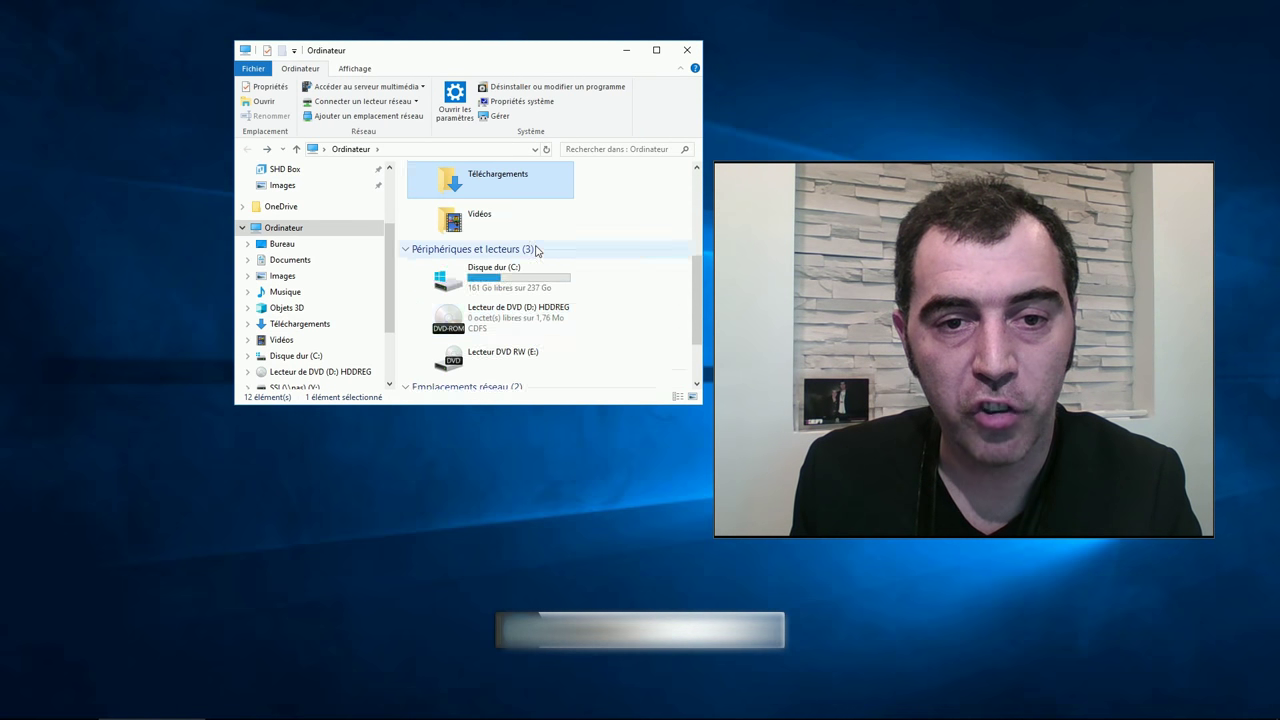
scroll(535, 250, up, 3)
drag(689, 246, 699, 290)
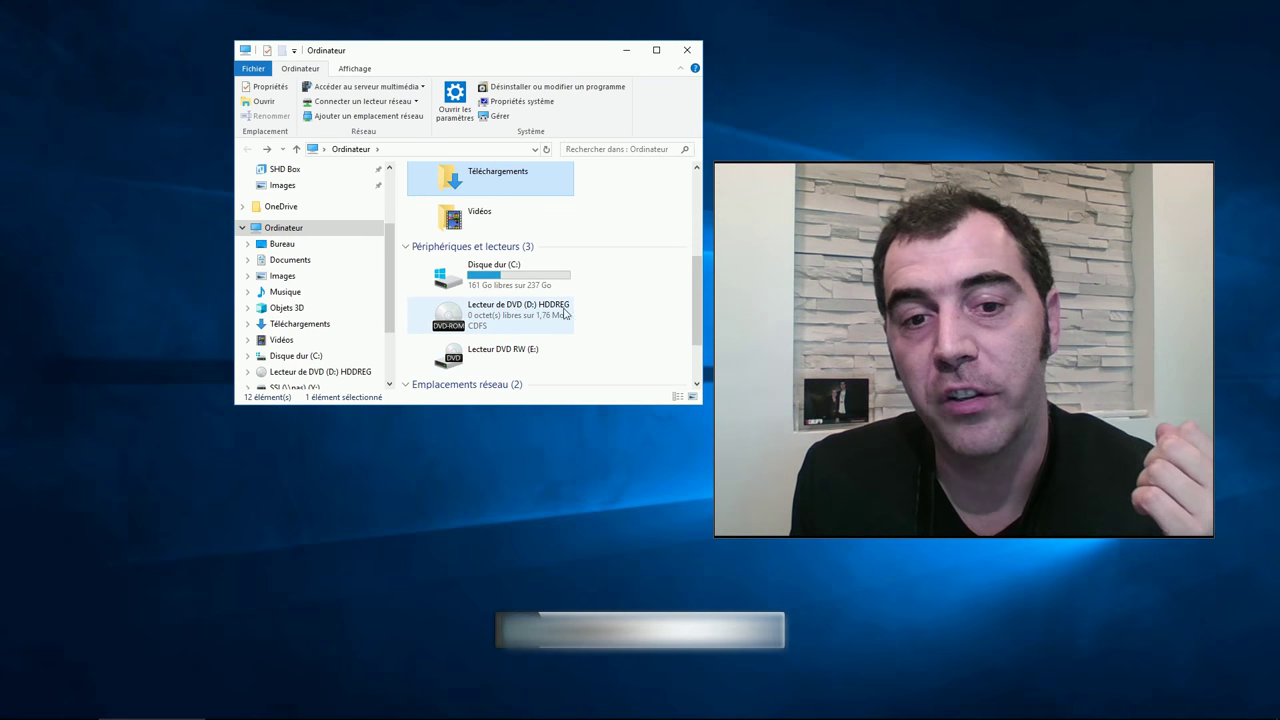
mouse_move(508, 319)
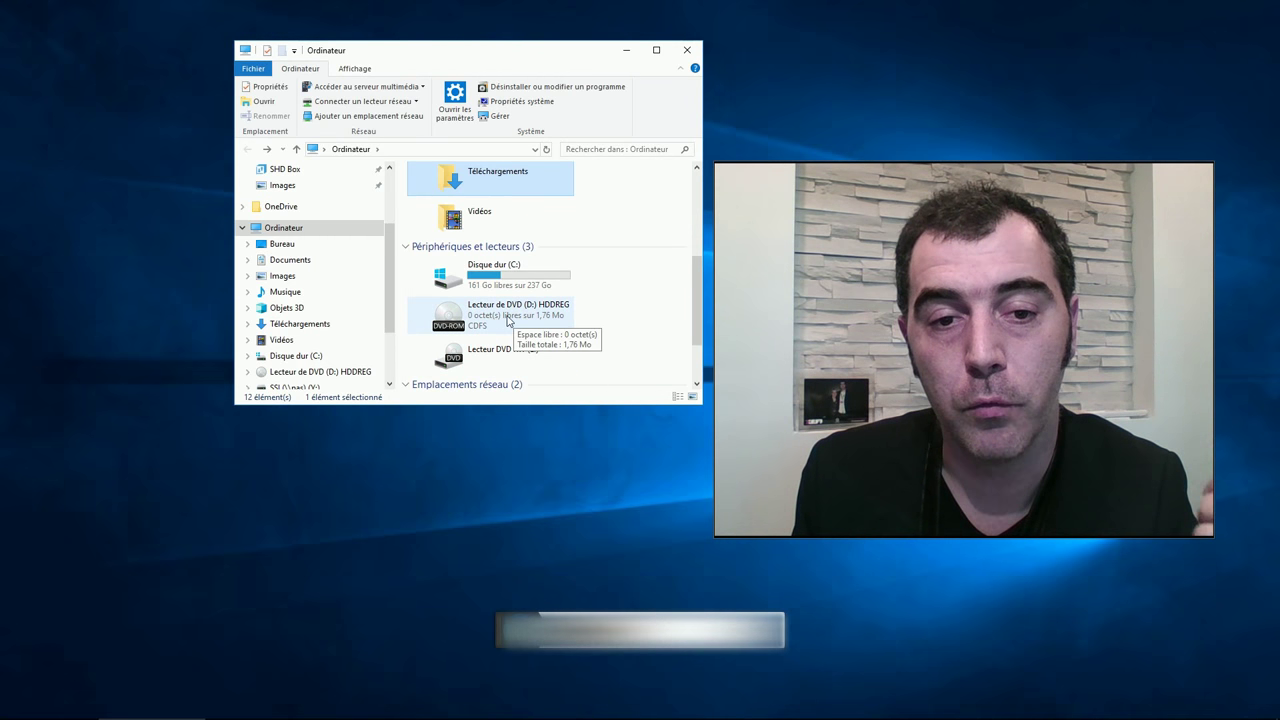